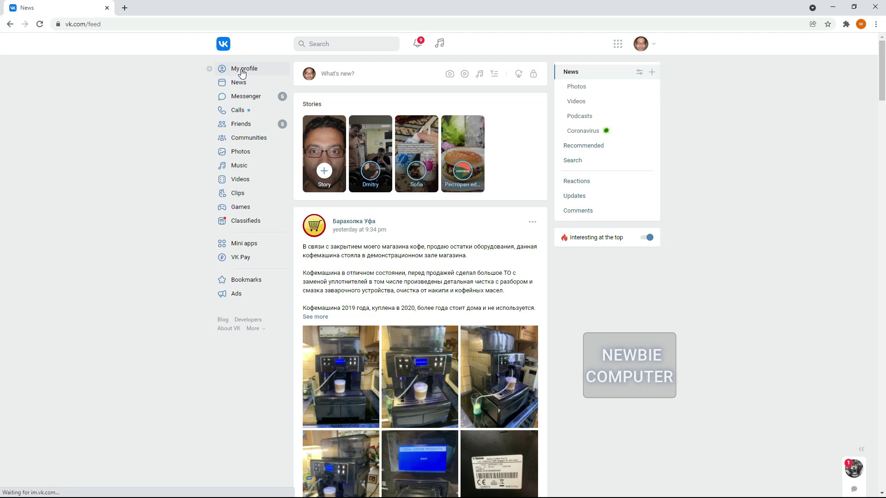
# - Open your profile's Following list, scroll through all the followed pages, and close it
pyautogui.click(242, 73)
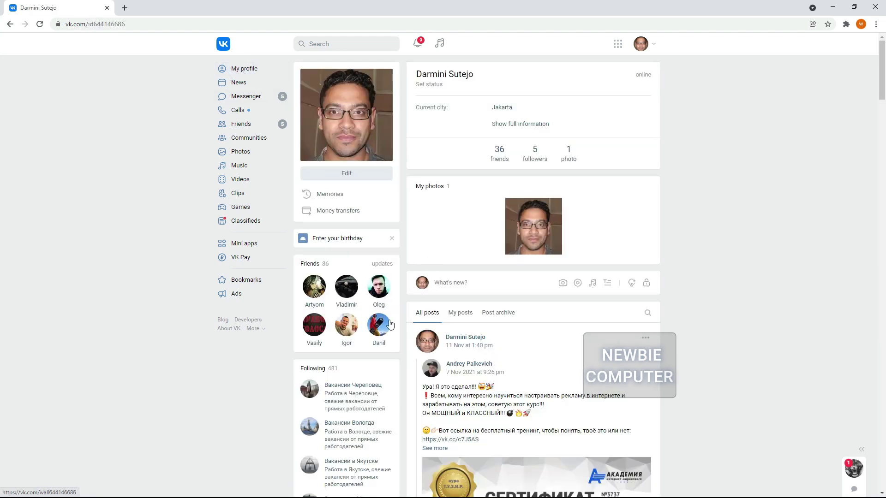
pyautogui.click(319, 369)
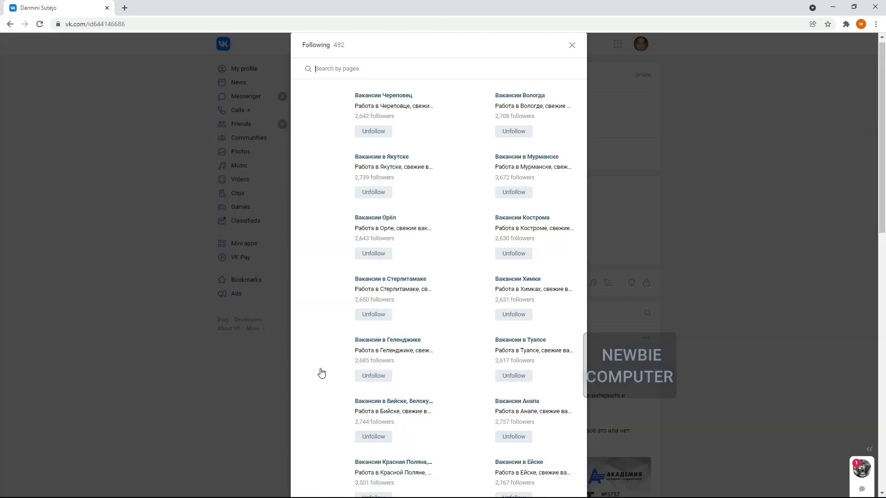
pyautogui.scroll(-5, 399, 147)
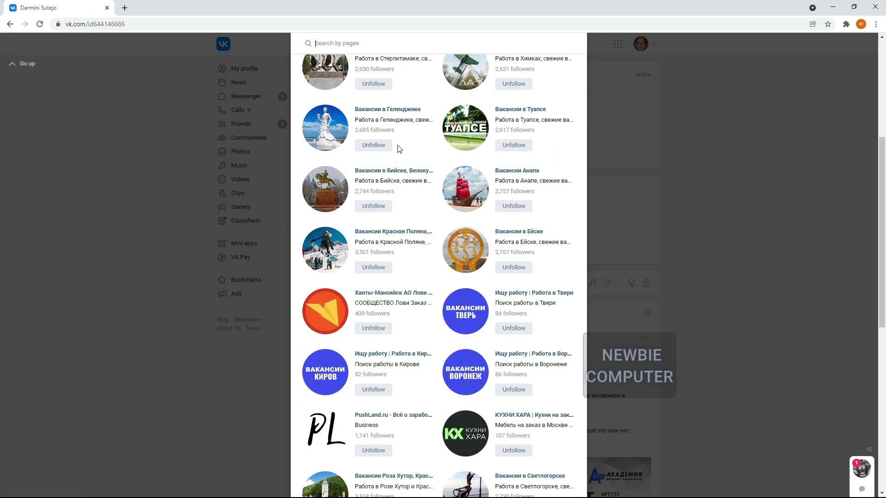
pyautogui.scroll(-15, 399, 148)
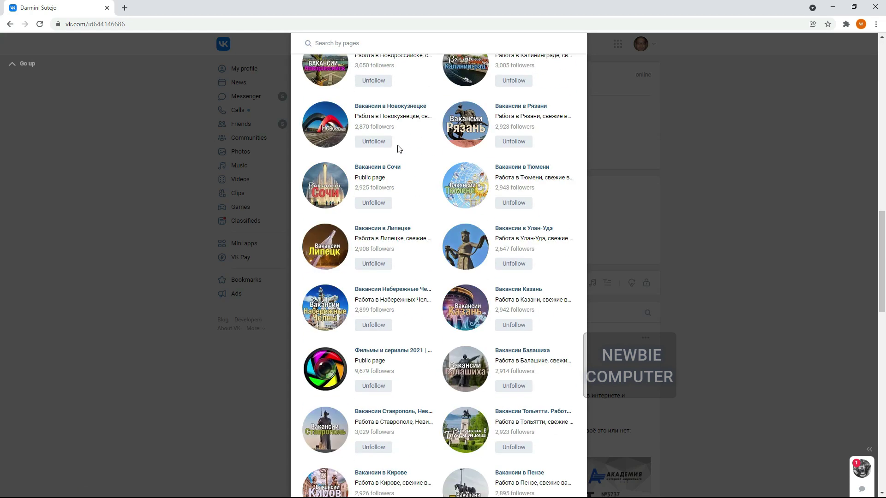
pyautogui.scroll(-4, 399, 148)
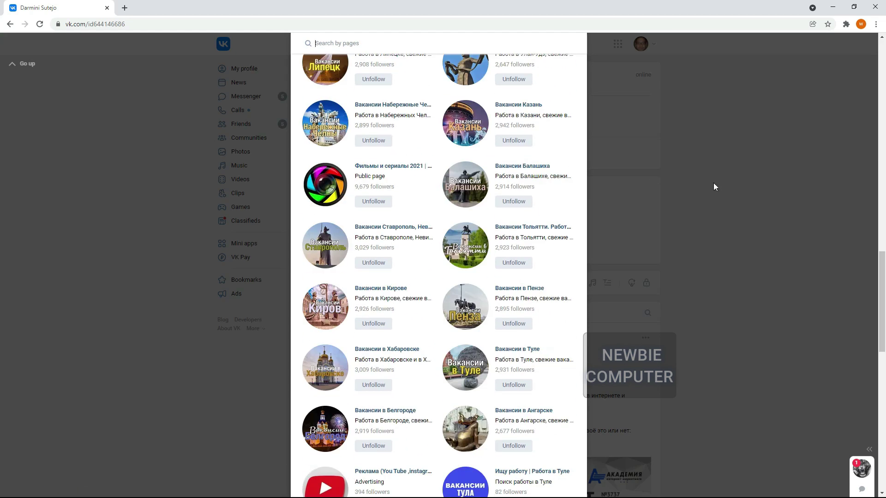
pyautogui.click(649, 103)
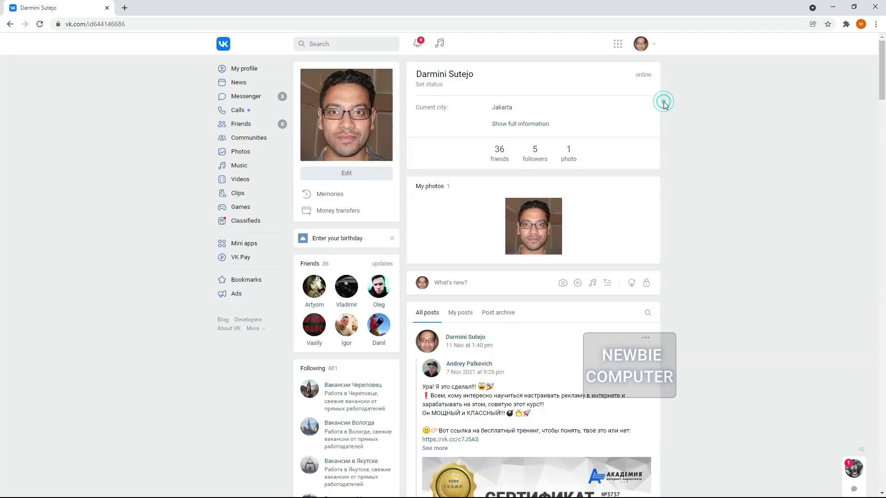
# - Scroll through the 787 joined communities, then return to the News feed
pyautogui.click(251, 139)
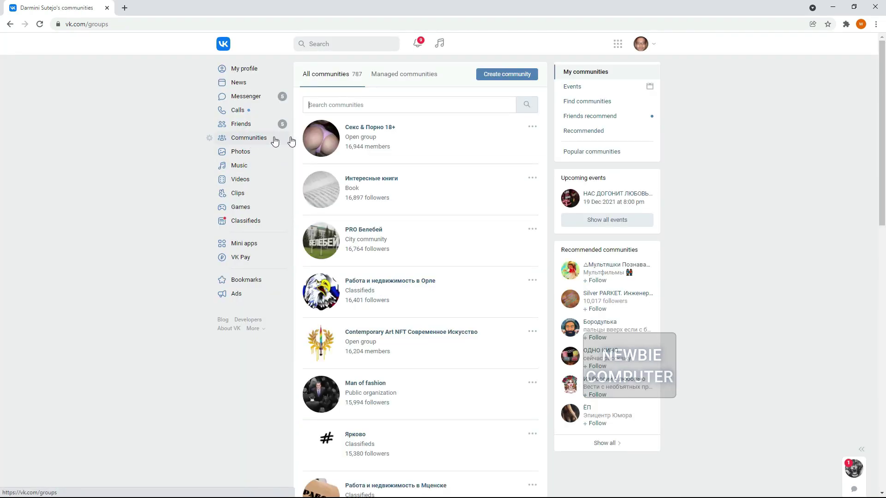
pyautogui.scroll(-2, 376, 149)
pyautogui.scroll(-9, 378, 151)
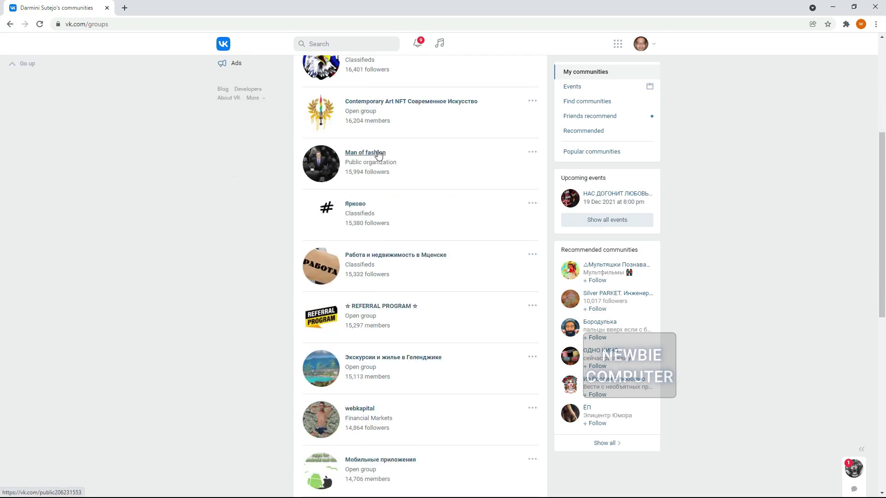
pyautogui.scroll(-3, 378, 152)
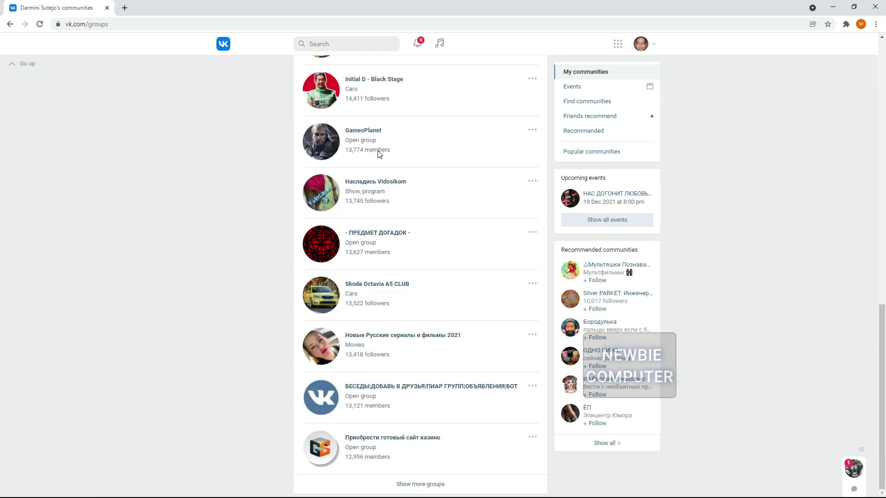
pyautogui.scroll(12, 378, 151)
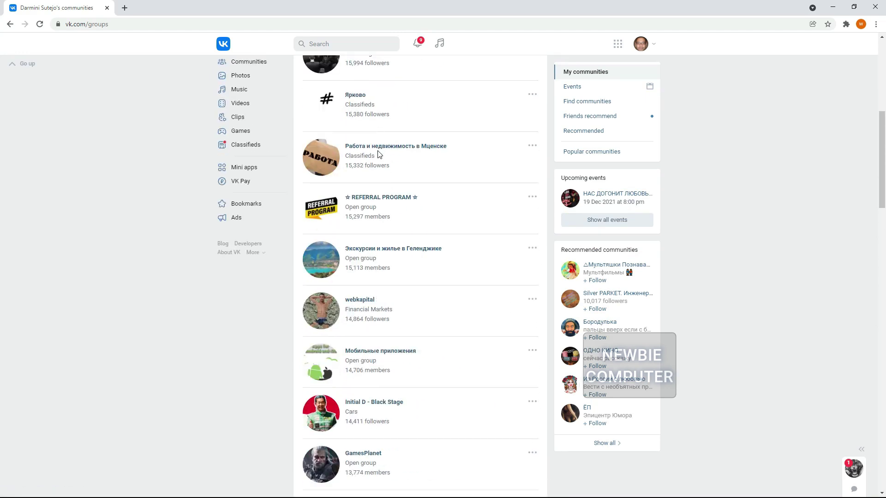
pyautogui.scroll(2, 378, 154)
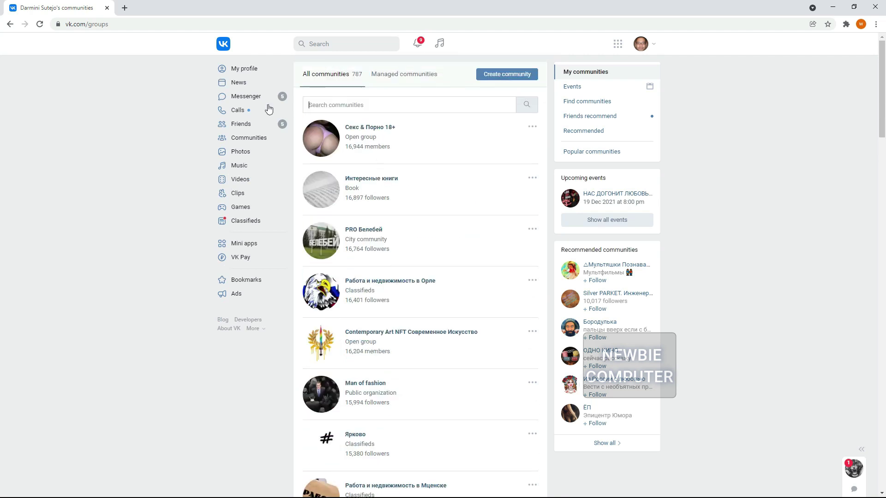
pyautogui.click(227, 44)
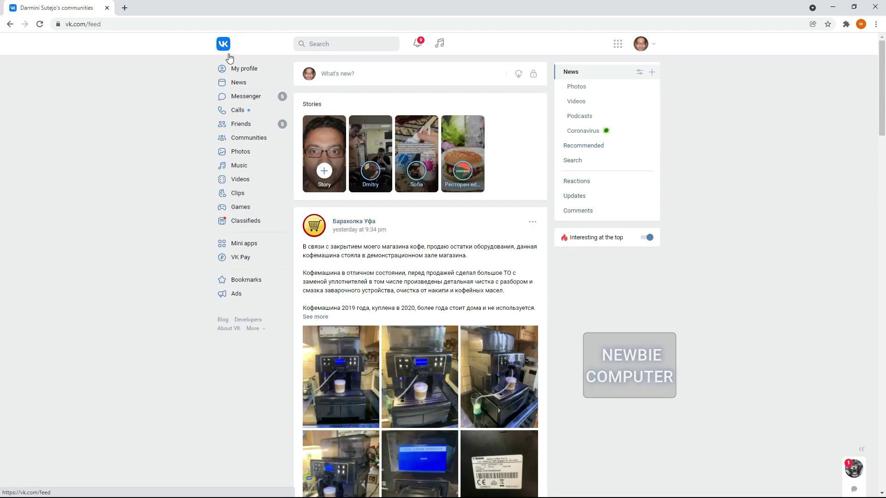
# - Reopen the communities list, browse it again, and go back to News
pyautogui.click(252, 141)
pyautogui.scroll(-4, 378, 154)
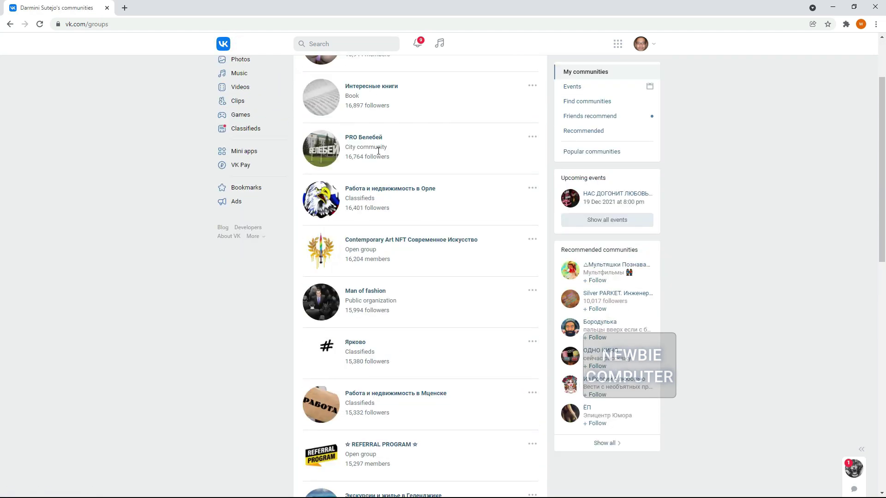
pyautogui.scroll(-10, 378, 154)
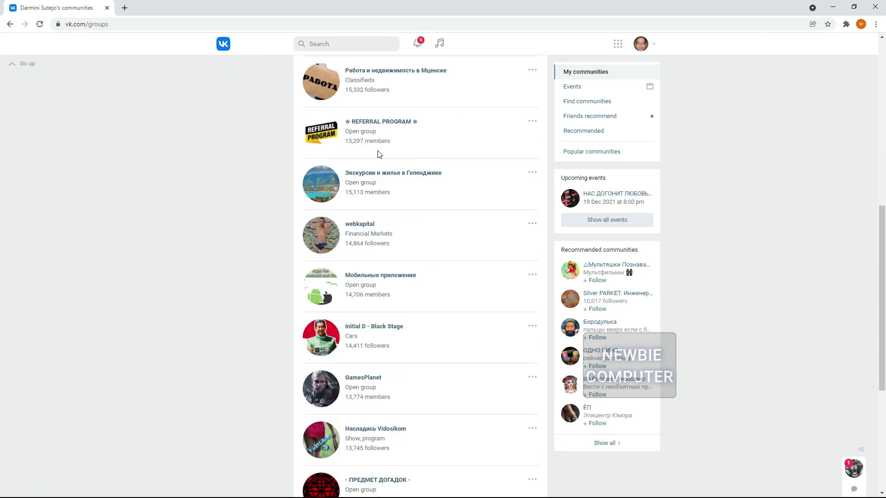
pyautogui.scroll(-1, 378, 154)
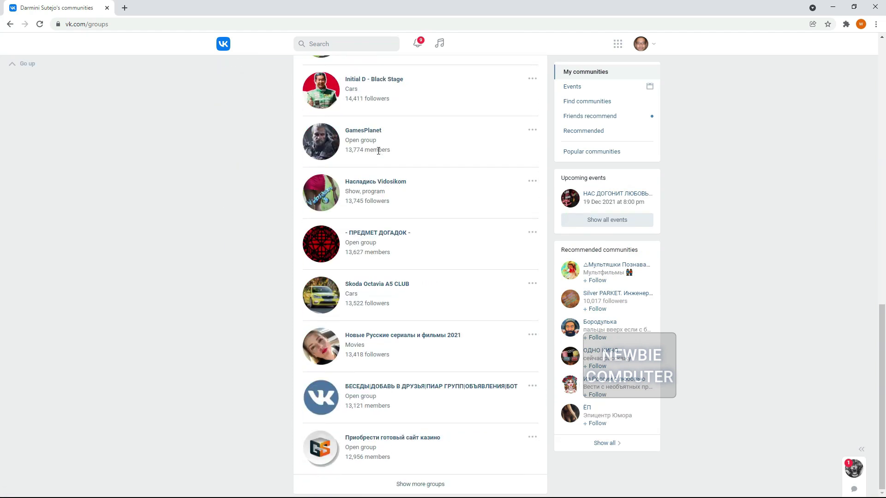
pyautogui.scroll(11, 378, 152)
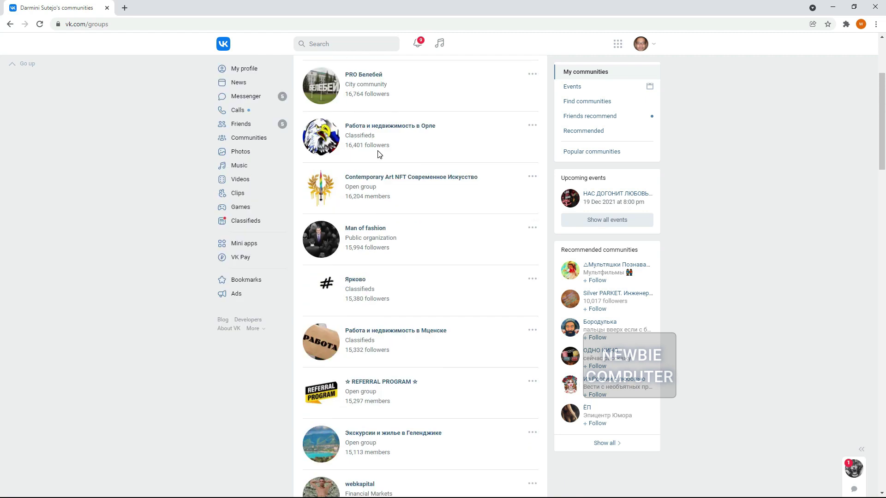
pyautogui.scroll(3, 378, 154)
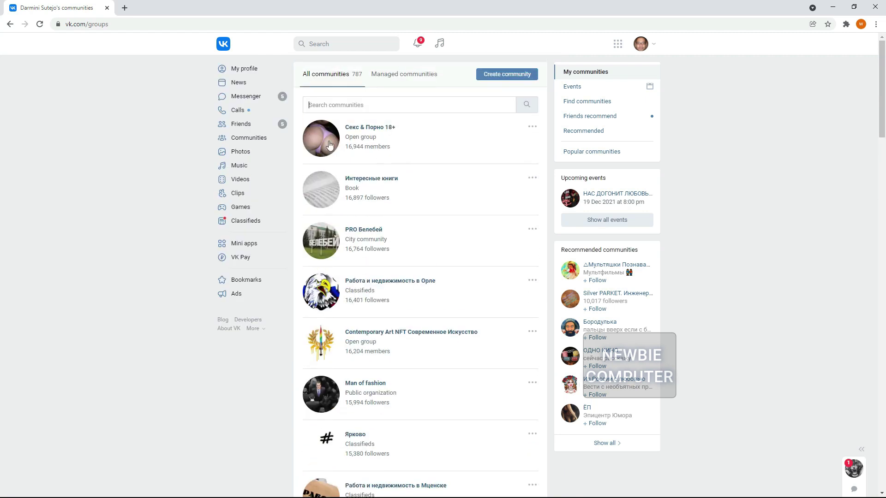
pyautogui.click(225, 44)
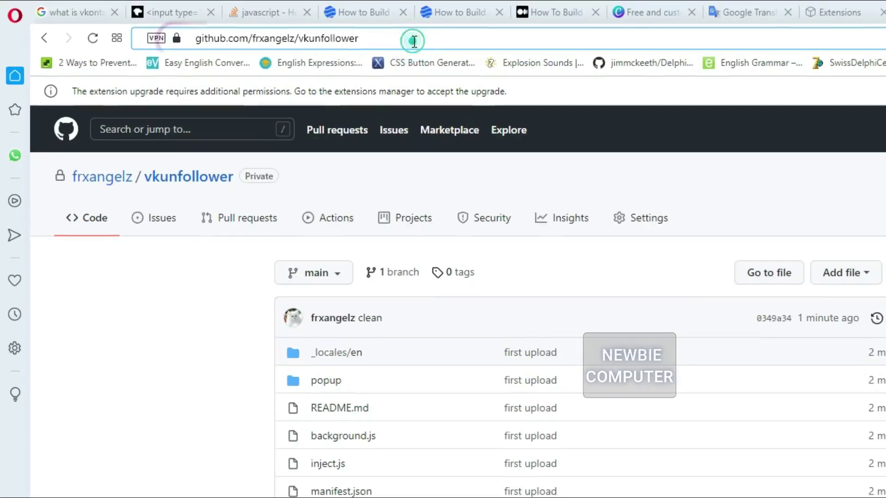
# - Download the vkunfollower repository as a ZIP from GitHub's Code menu
pyautogui.click(250, 28)
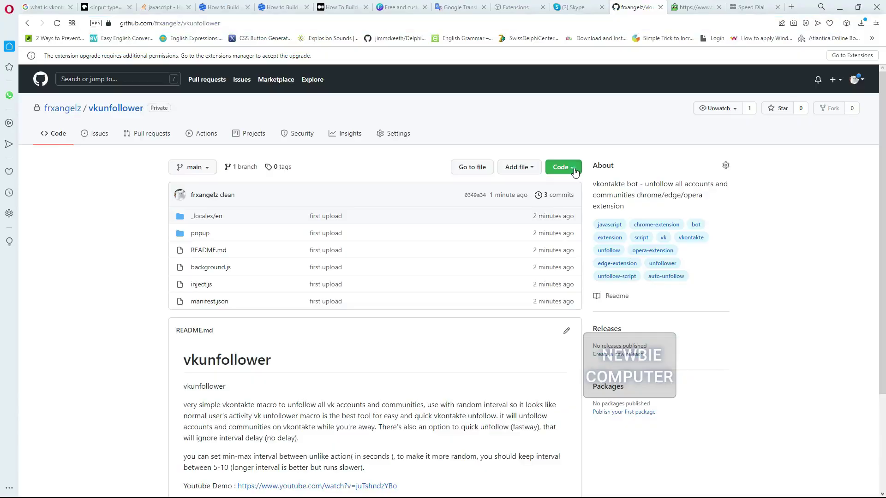
pyautogui.click(574, 168)
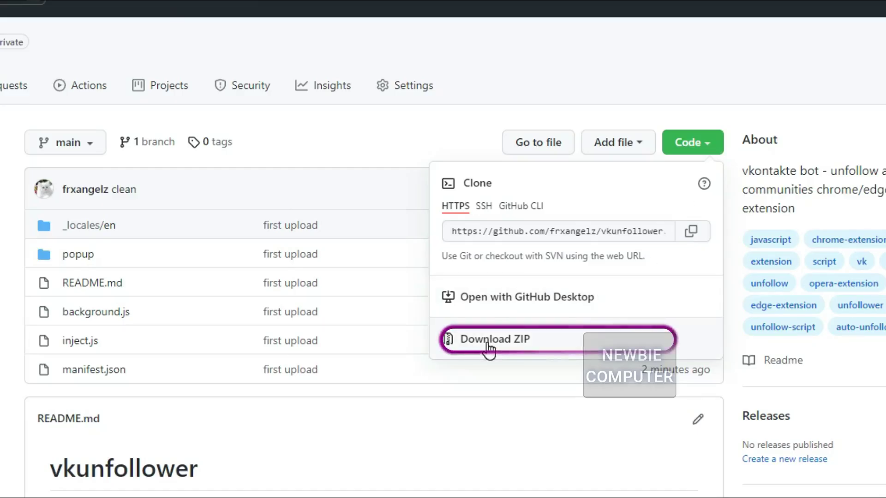
pyautogui.click(442, 287)
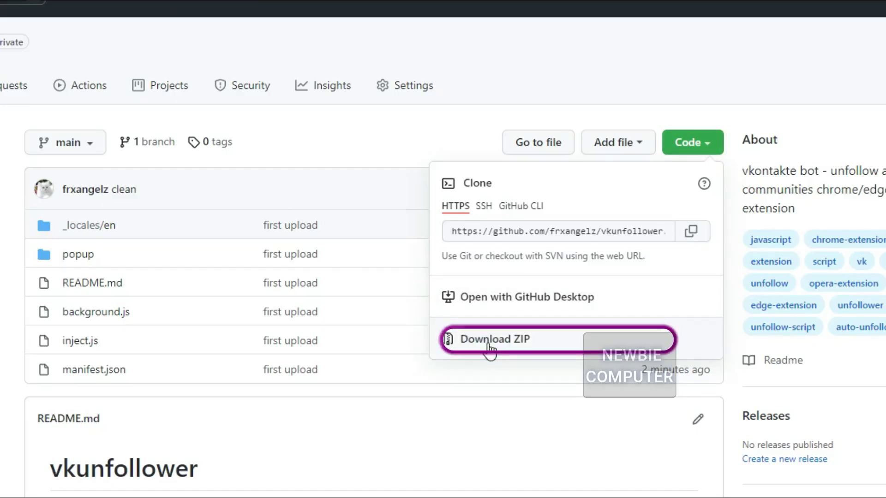
pyautogui.click(489, 351)
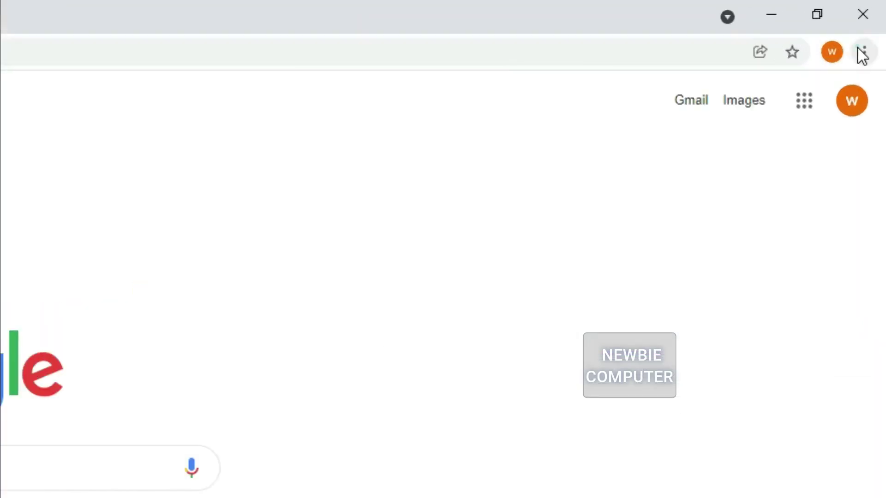
# - Enable Developer mode, load the unpacked vkunfollower folder as an extension, then open VK News
pyautogui.click(860, 51)
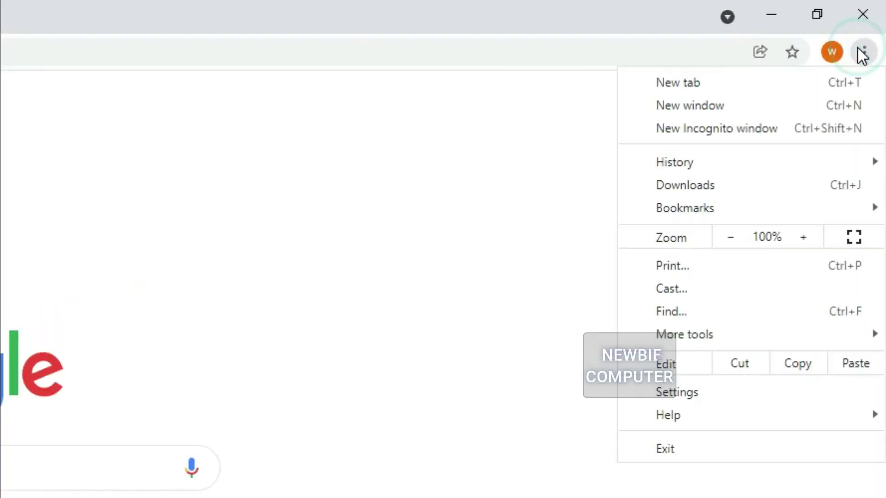
pyautogui.click(696, 400)
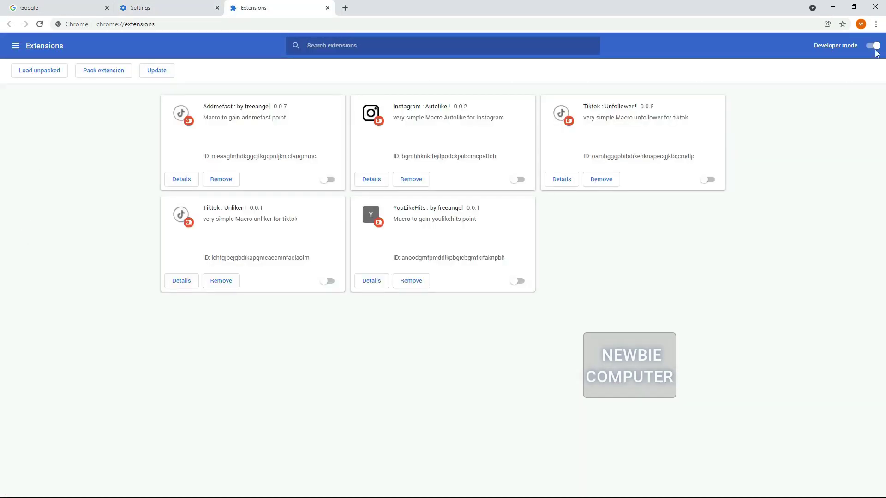
pyautogui.click(872, 47)
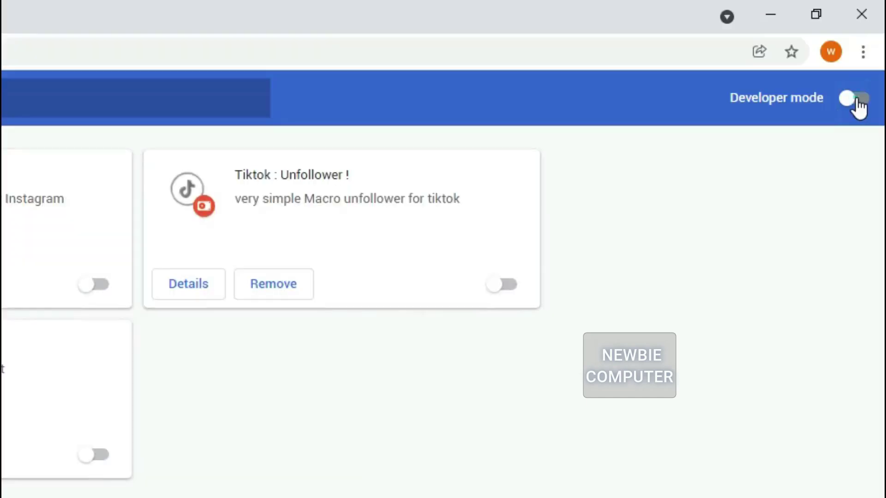
pyautogui.click(872, 48)
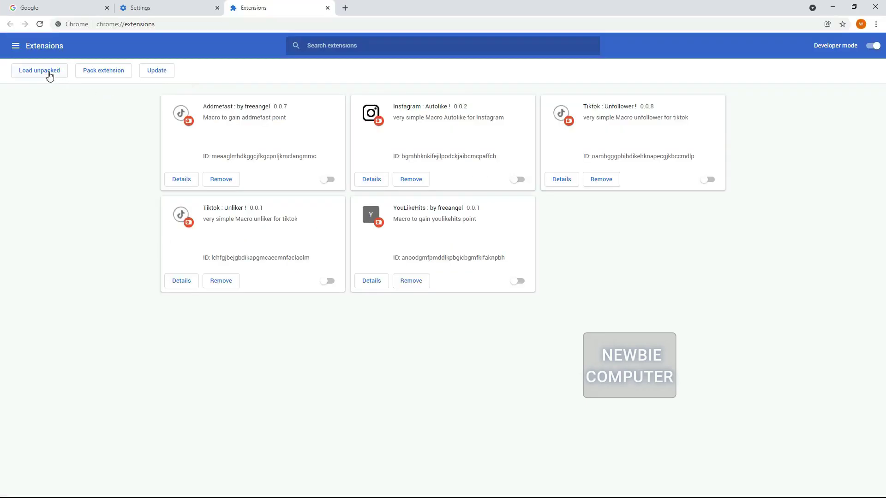
pyautogui.click(49, 71)
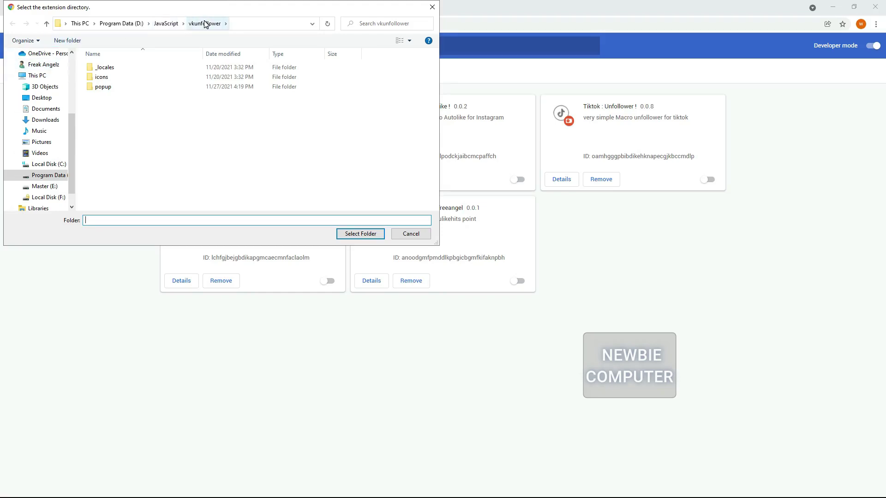
pyautogui.click(354, 234)
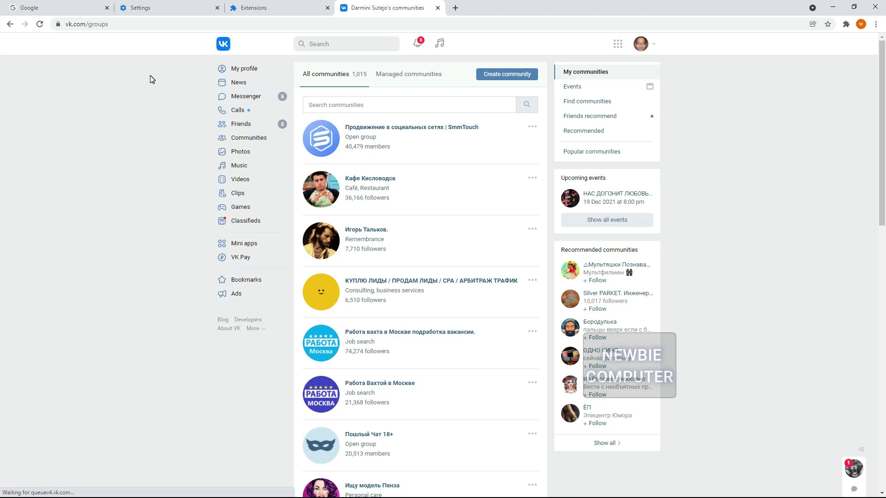
pyautogui.click(259, 82)
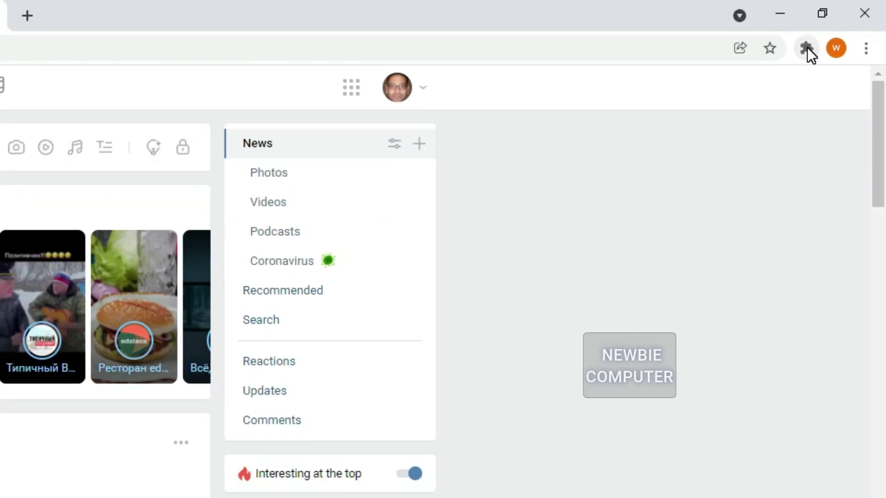
# - Open the vKontakte : Unfollower ! popup, showing Unfollow Accounts with Min 5, Max 10, Limit 100
pyautogui.click(807, 47)
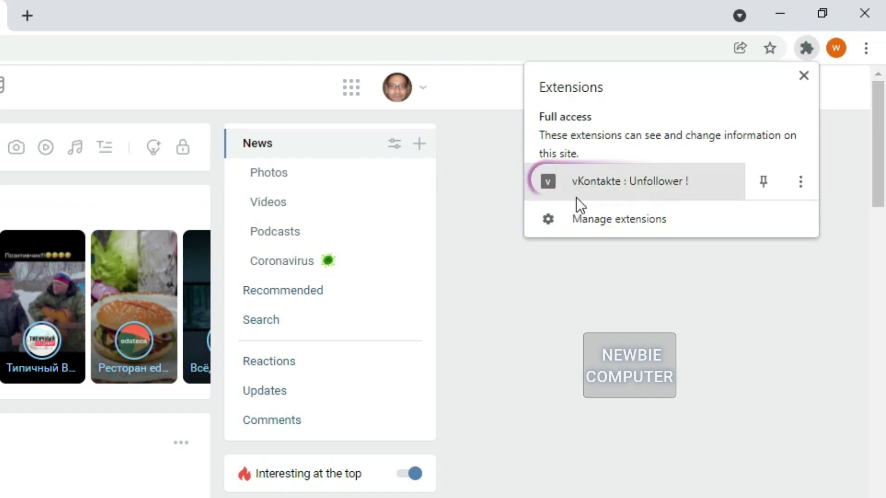
pyautogui.click(620, 181)
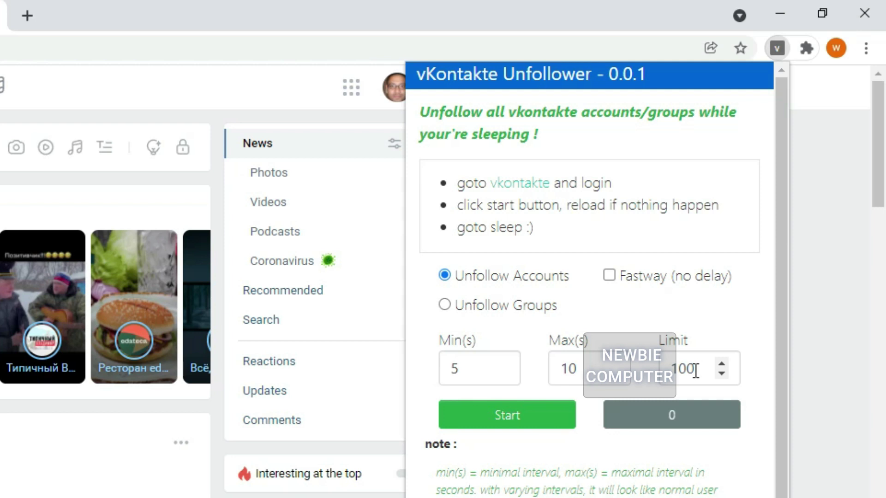
# - Start the normal-mode account unfollow and stop it after 6 accounts are unfollowed
pyautogui.click(521, 422)
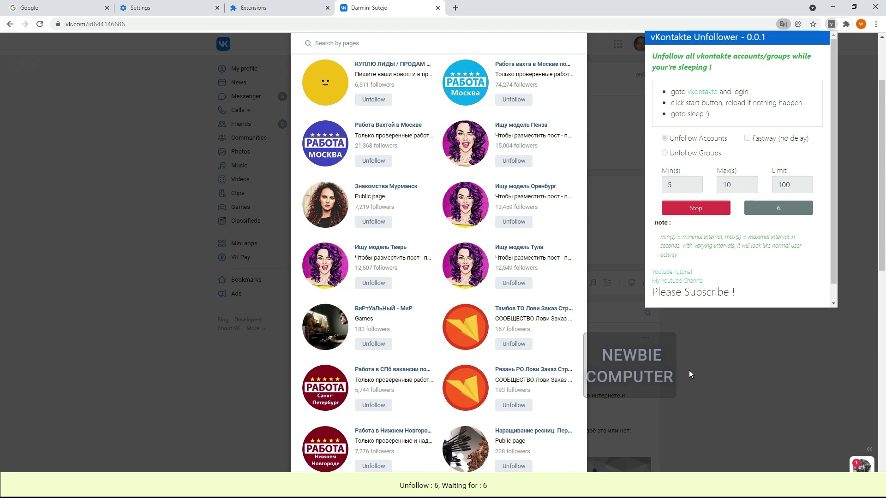
pyautogui.click(686, 208)
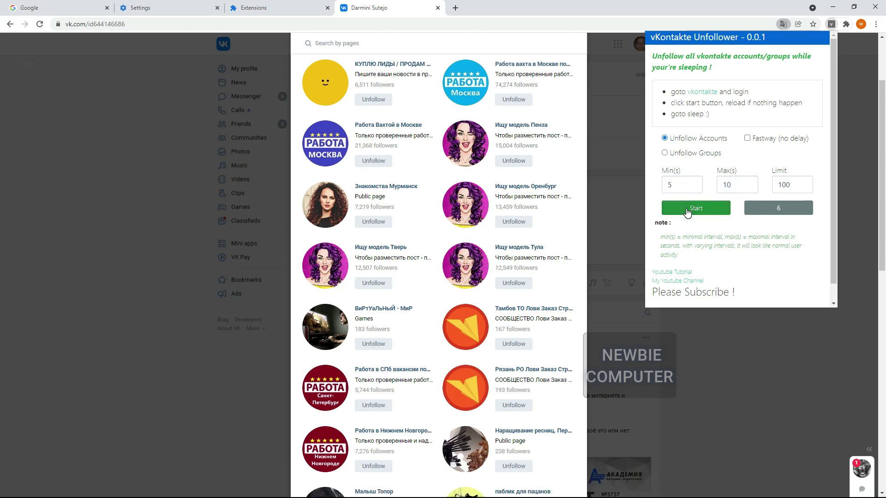
# - Reopen vKontakte Unfollower and start a Fastway (no delay) account run with Limit 100
pyautogui.click(686, 371)
pyautogui.click(846, 24)
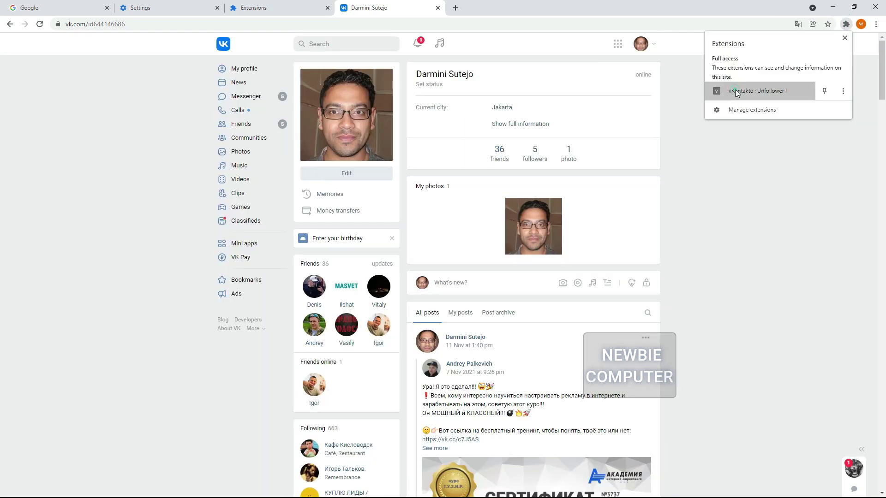
pyautogui.click(757, 91)
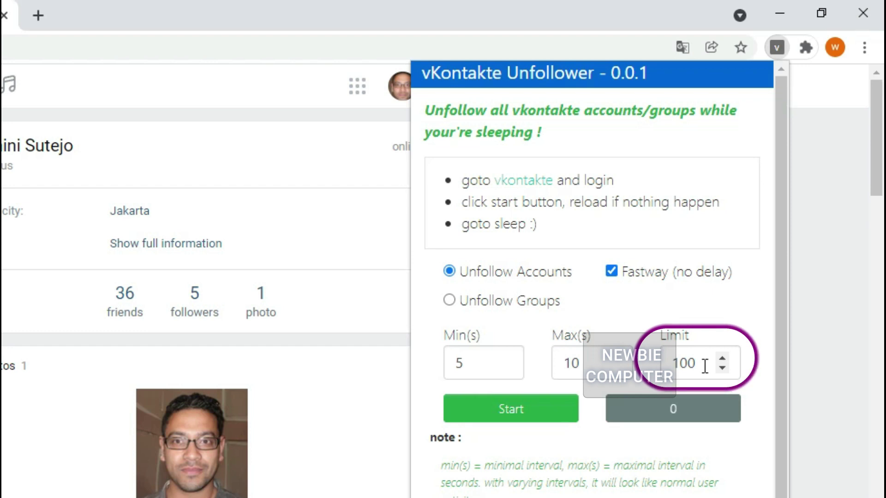
pyautogui.click(505, 415)
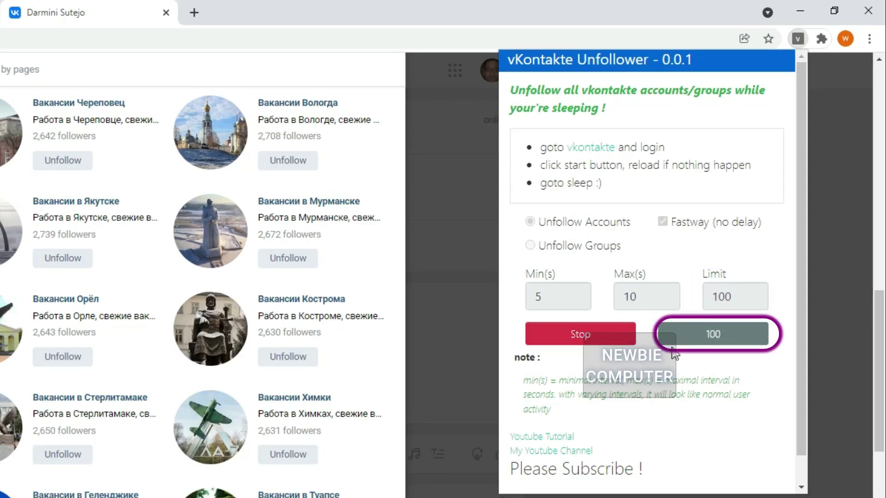
# - Reload the profile and check the Following list now shows 564 pages
pyautogui.scroll(12, 553, 284)
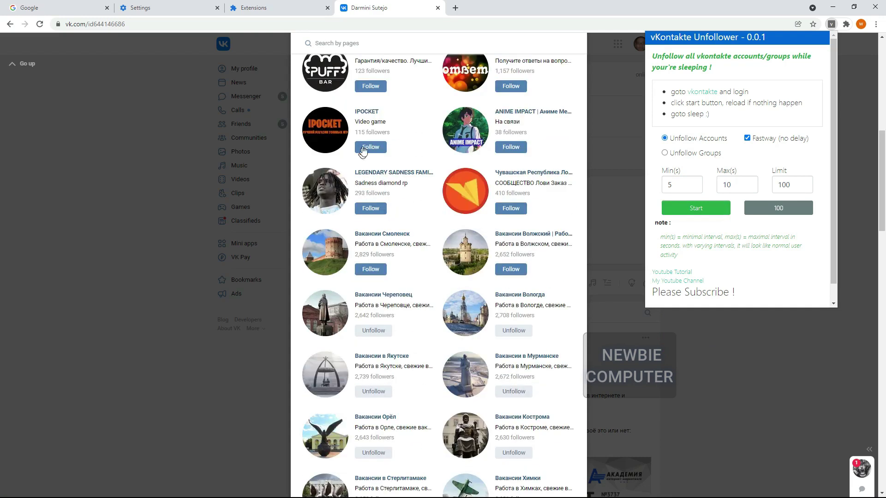
pyautogui.rightClick(150, 104)
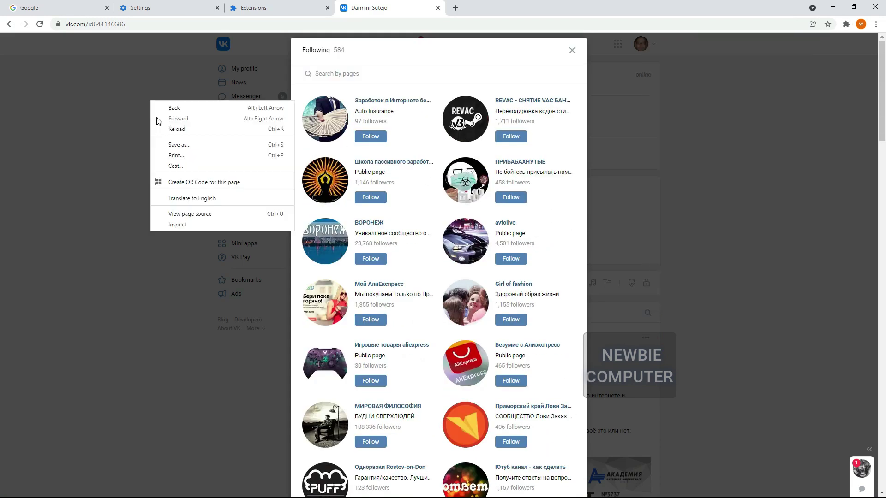
pyautogui.click(159, 129)
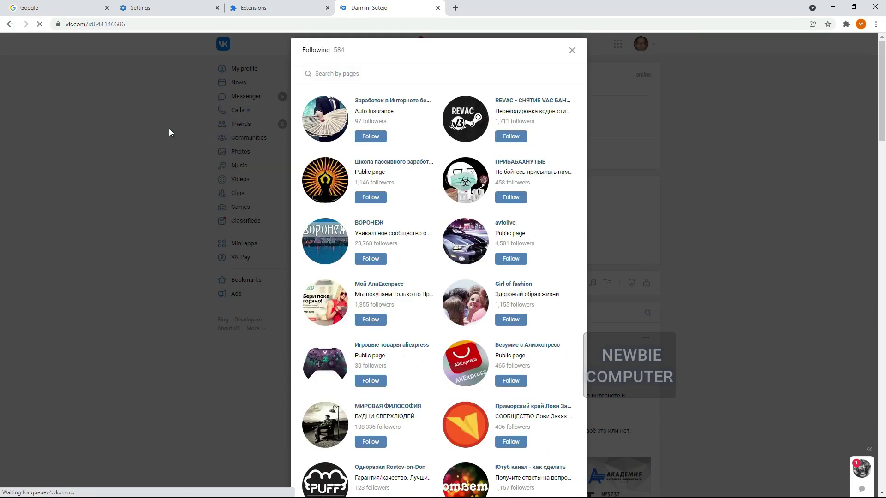
pyautogui.click(572, 51)
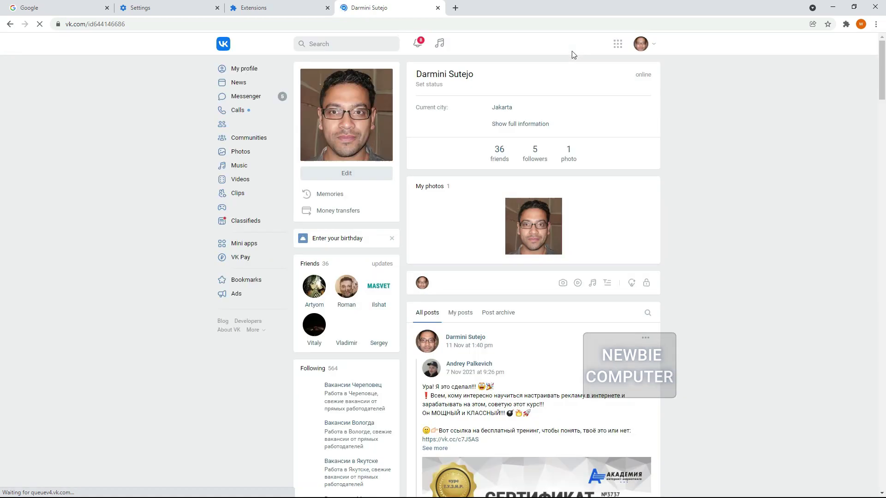
pyautogui.click(315, 371)
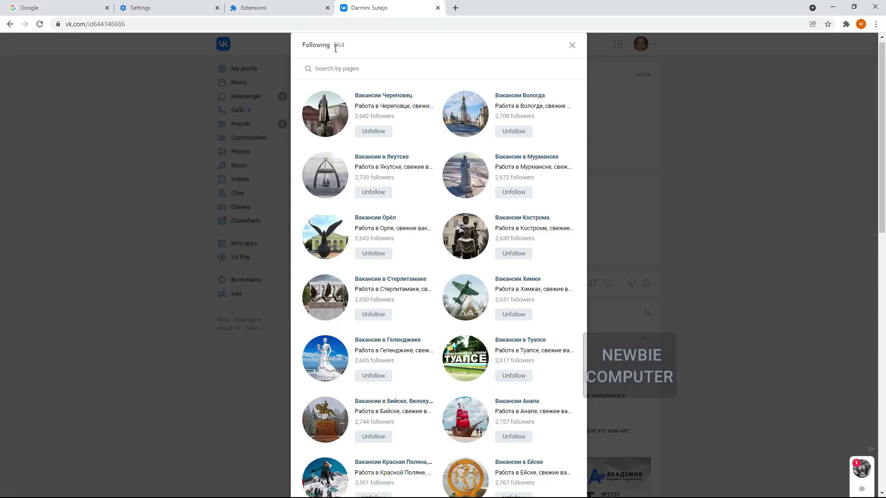
pyautogui.click(582, 50)
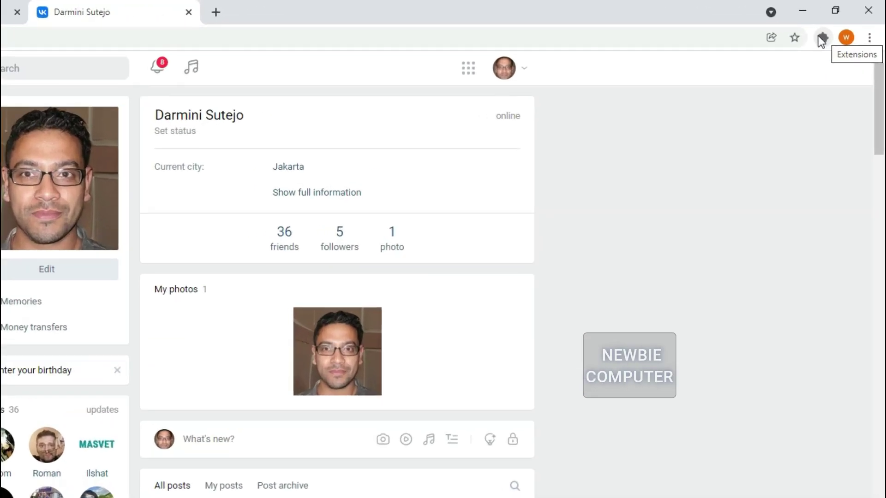
# - Run Unfollow Groups in delayed mode with Fastway off, stopping after 8 communities
pyautogui.click(820, 38)
pyautogui.click(667, 141)
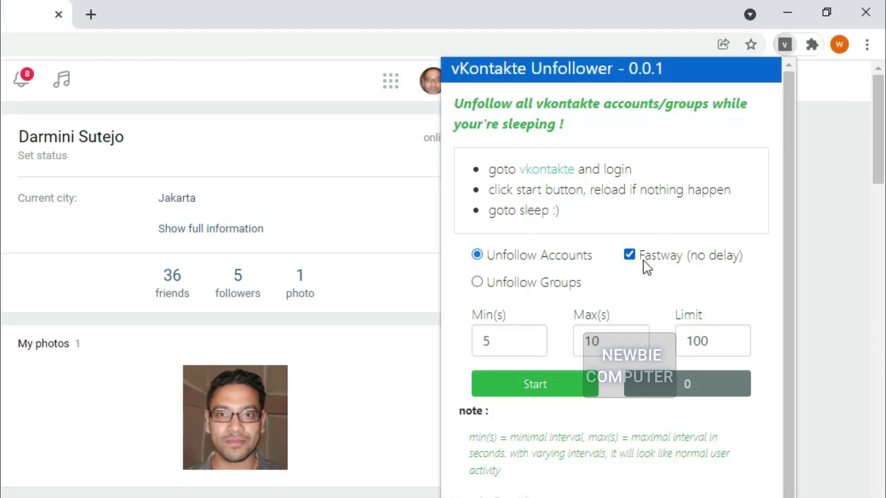
pyautogui.click(631, 255)
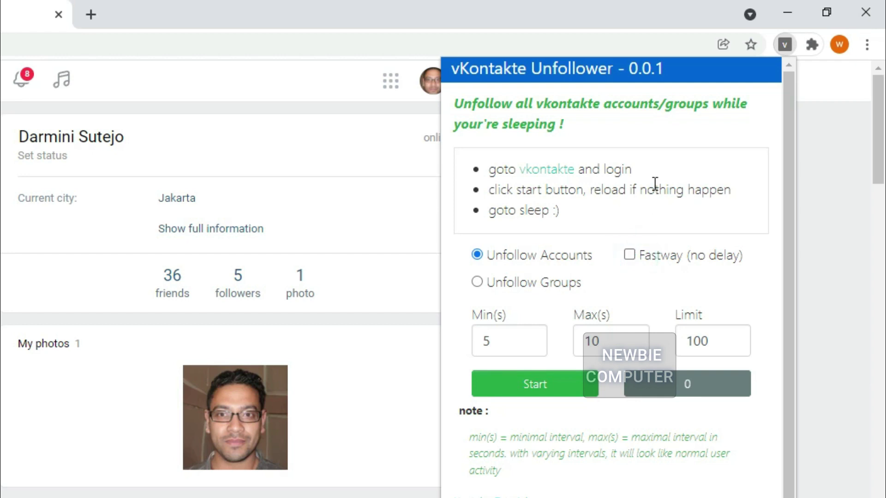
pyautogui.click(478, 283)
pyautogui.click(539, 391)
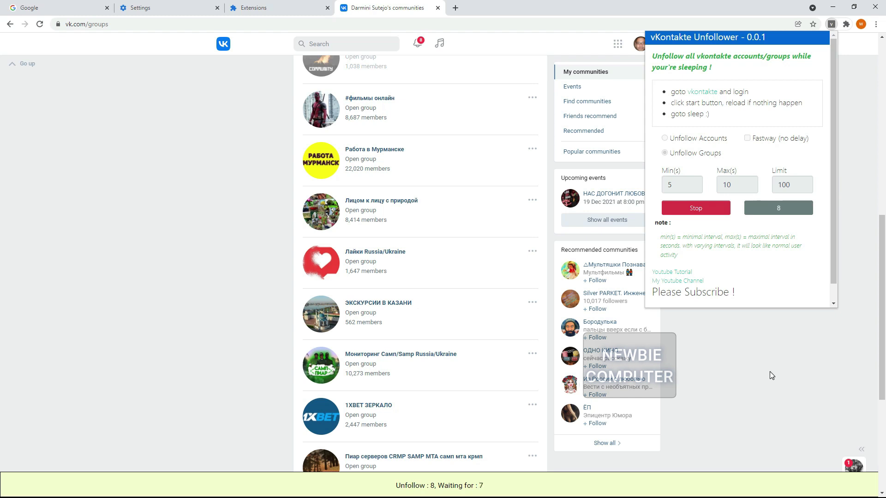
pyautogui.click(701, 210)
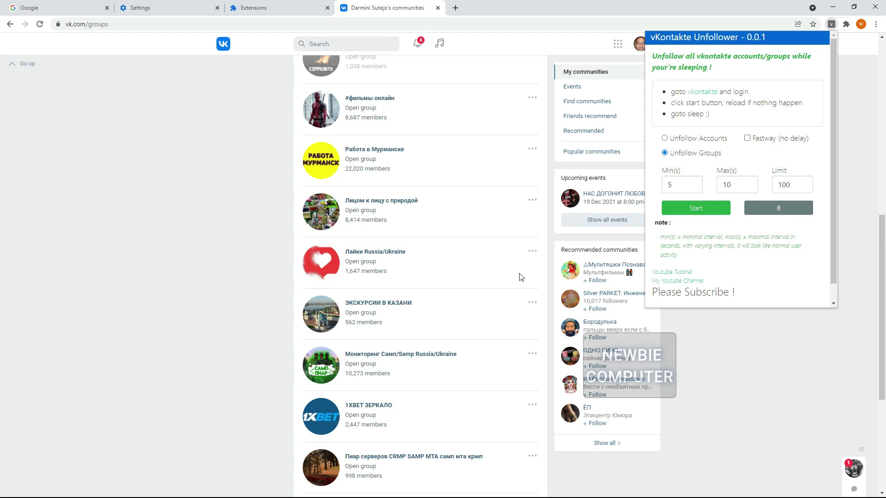
# - Reload the communities page so All communities shows 907
pyautogui.scroll(4, 516, 277)
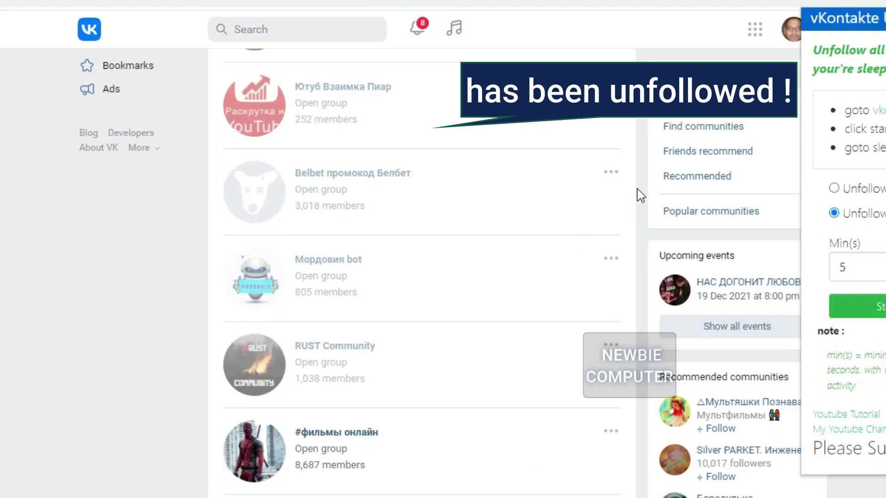
pyautogui.moveTo(530, 129)
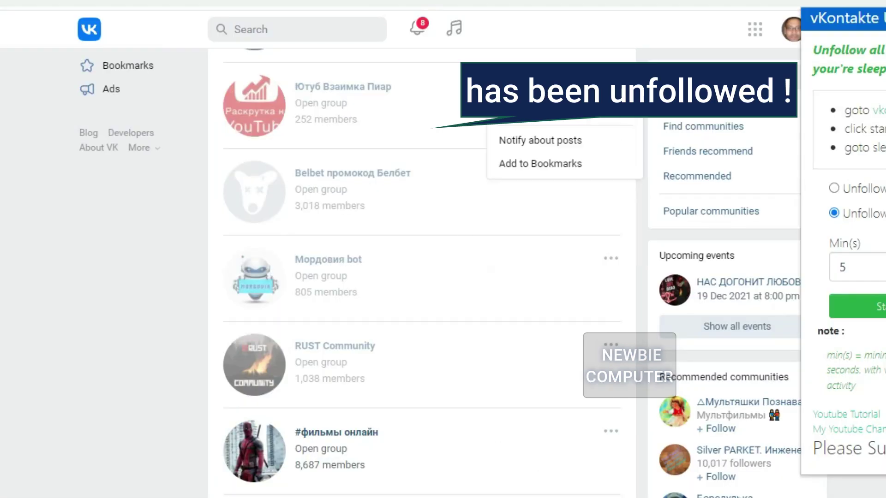
pyautogui.scroll(5, 534, 240)
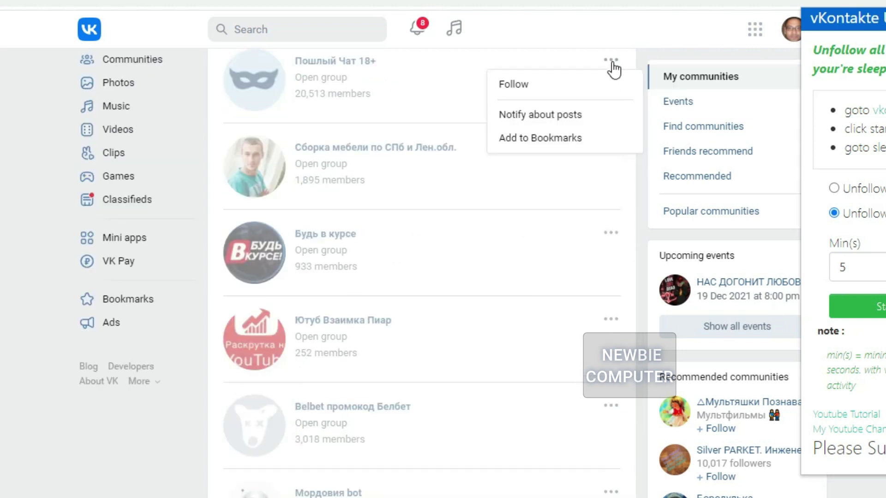
pyautogui.scroll(4, 470, 377)
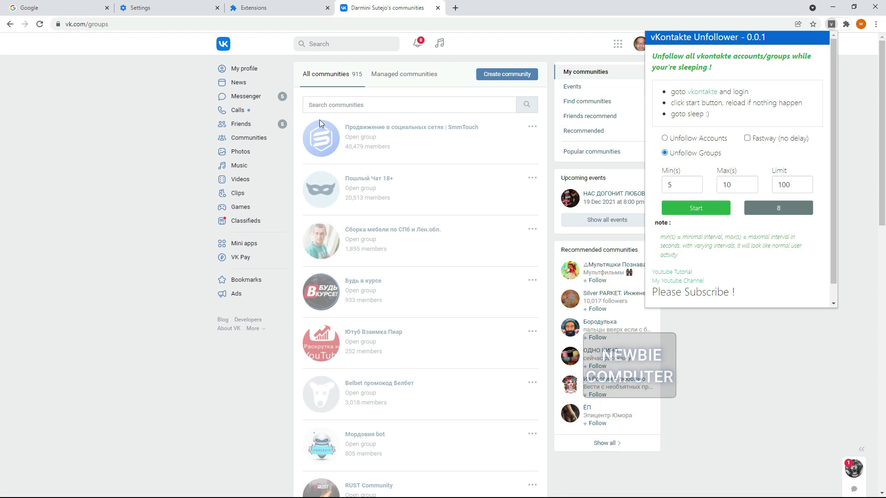
pyautogui.rightClick(151, 118)
pyautogui.click(171, 148)
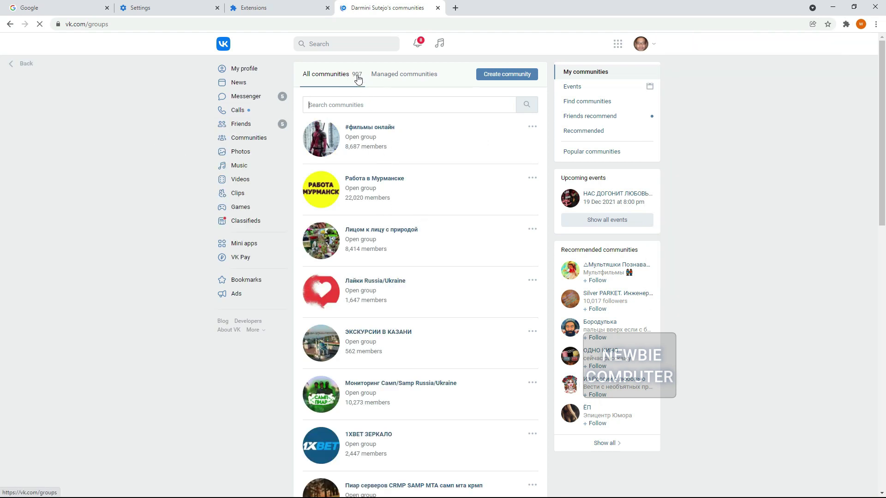
# - Enable Fastway (no delay) with Limit 100 and start the group unfollow run
pyautogui.click(846, 24)
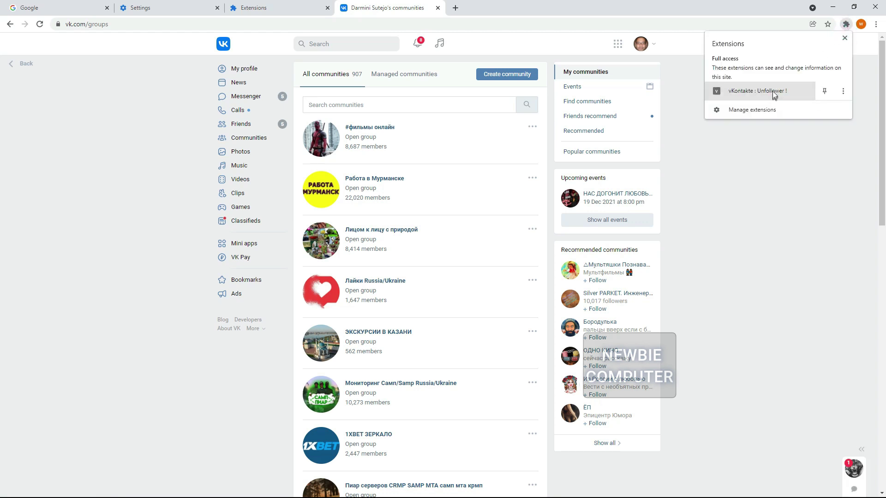
pyautogui.click(771, 91)
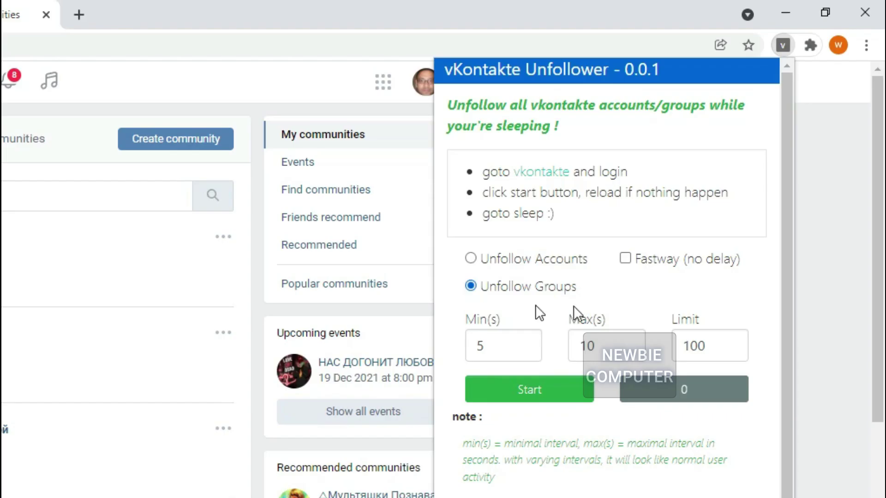
pyautogui.click(628, 259)
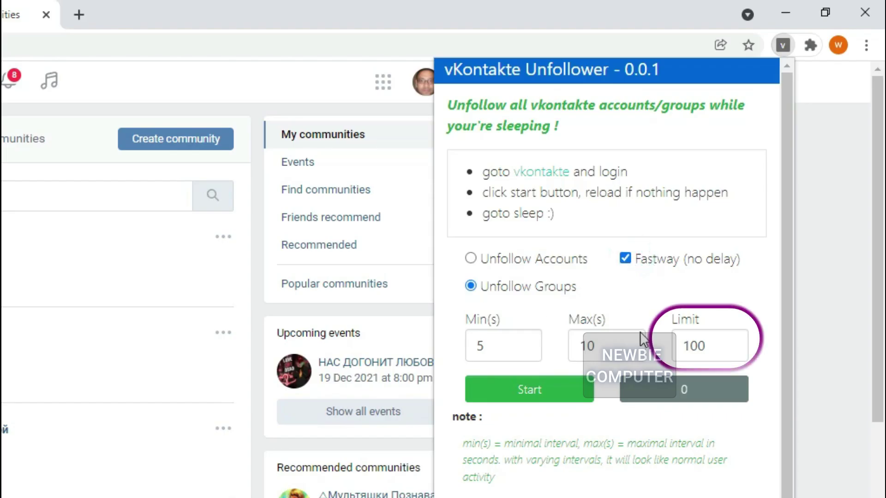
pyautogui.click(691, 345)
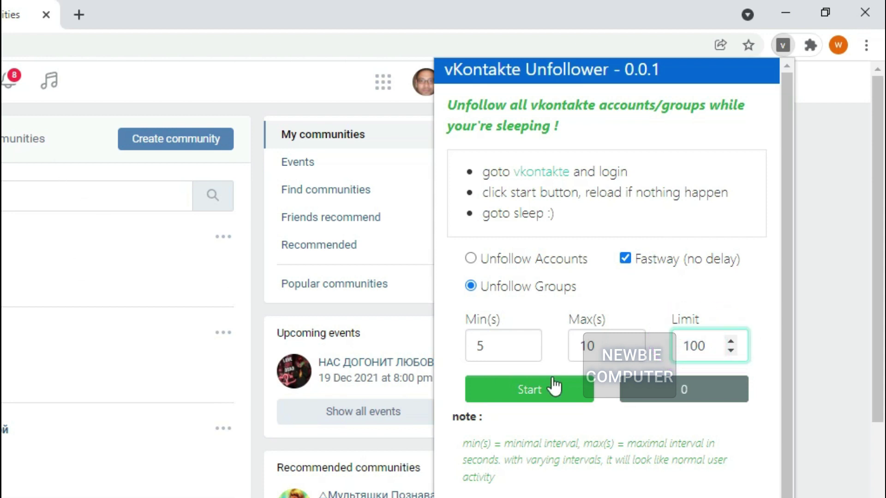
pyautogui.click(549, 393)
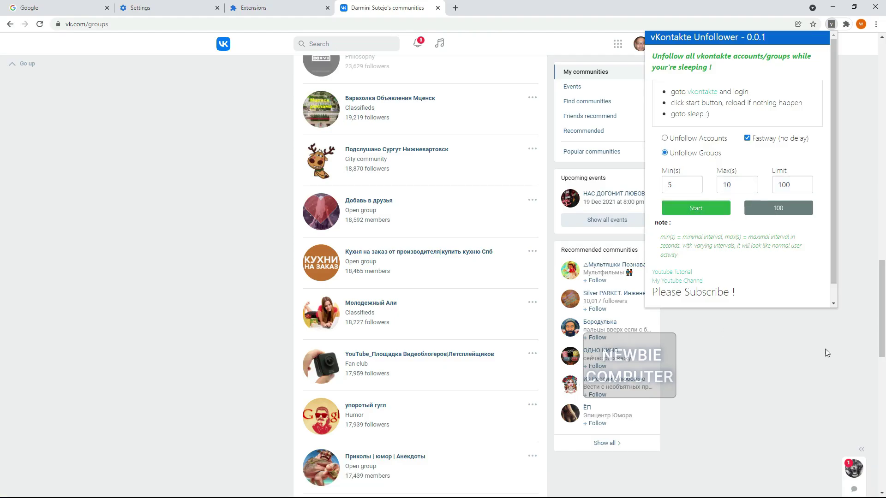
# - After the 100-community Fastway run finishes, close the Unfollower popup and review the greyed-out communities
pyautogui.click(793, 372)
pyautogui.scroll(20, 454, 170)
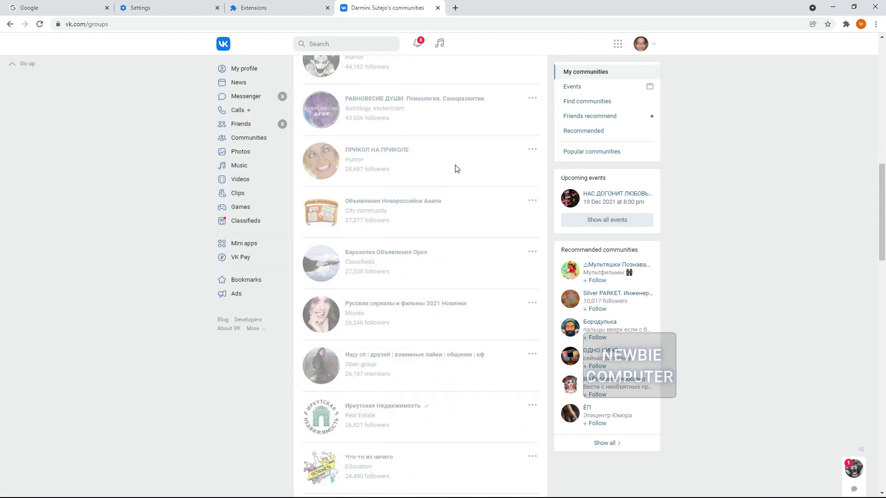